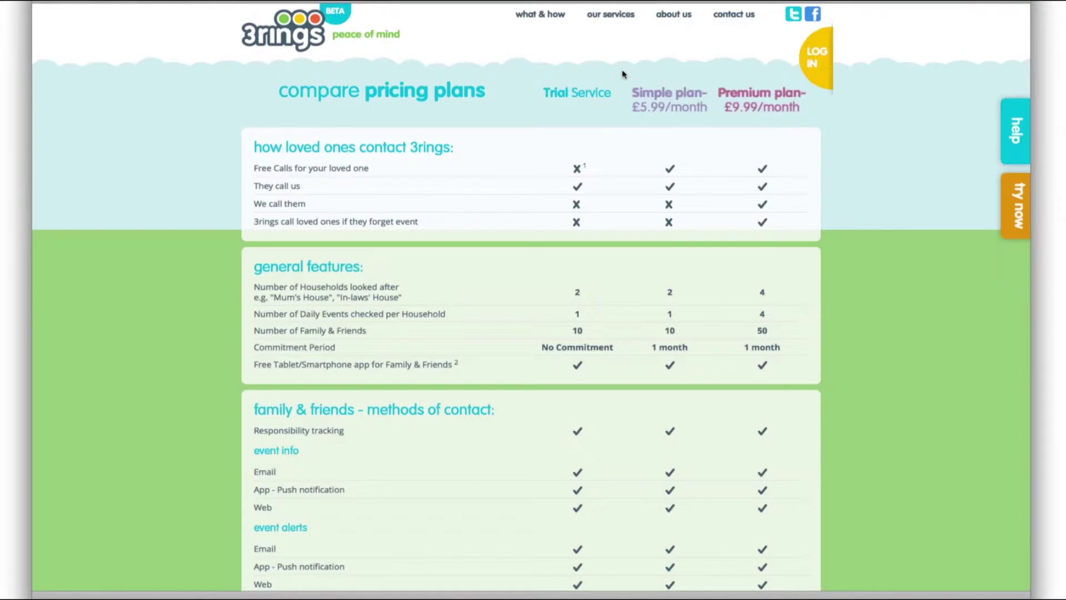
From the 3rings home page, start signing up for the premium plan
click(294, 36)
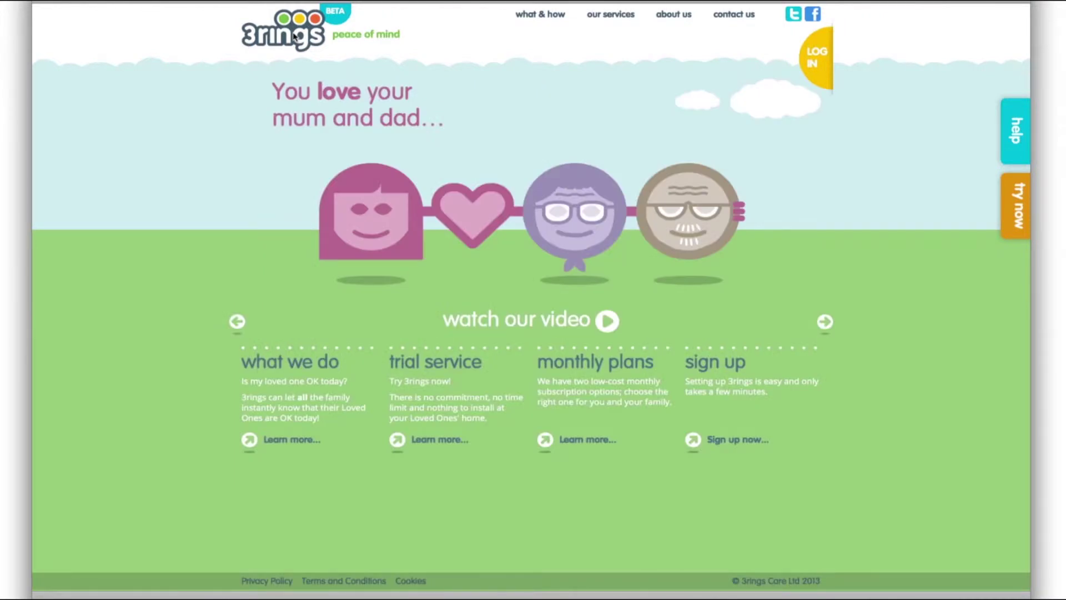
click(708, 367)
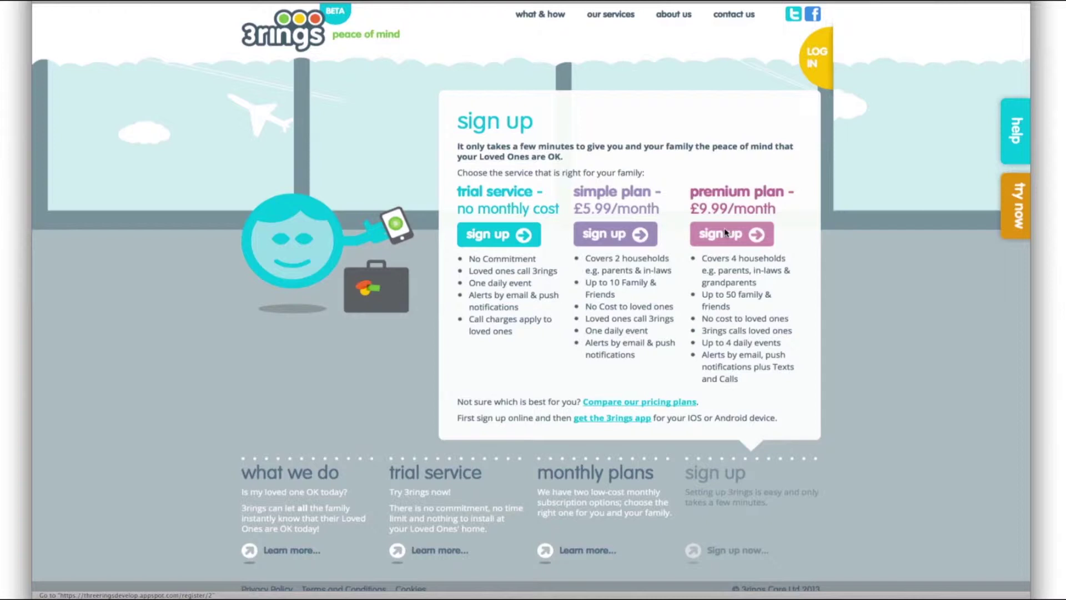
click(725, 232)
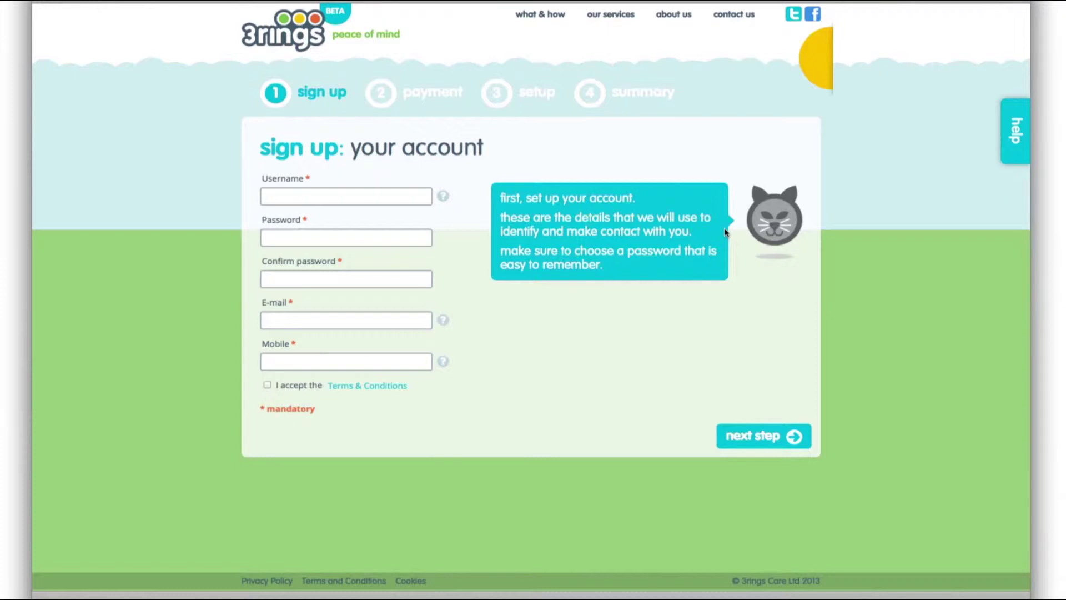
Enter the new account's username, then type and confirm its password
click(331, 202)
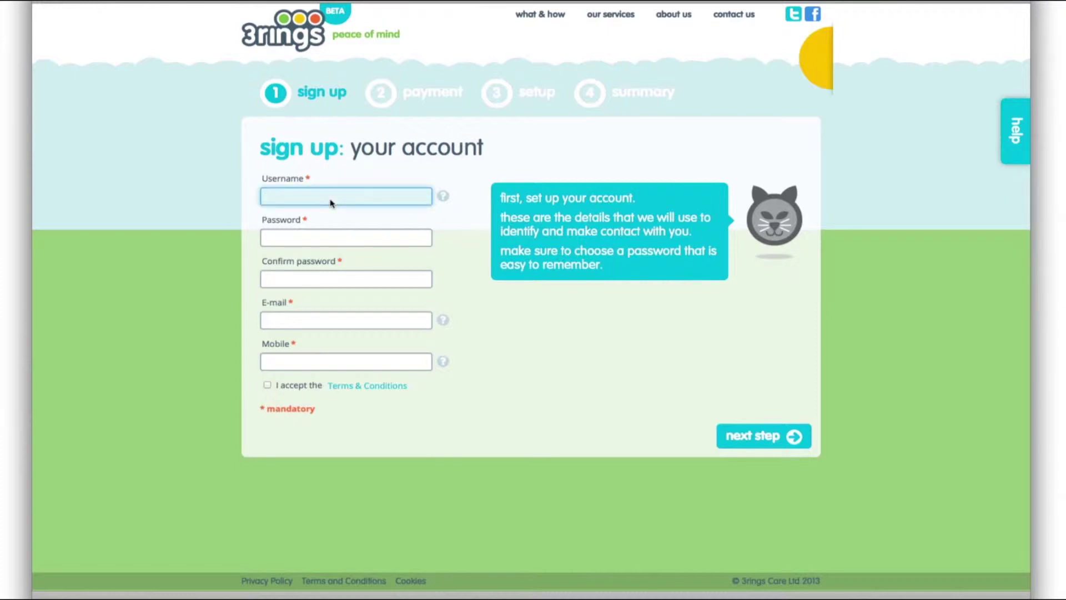
key(Tab)
text(********)
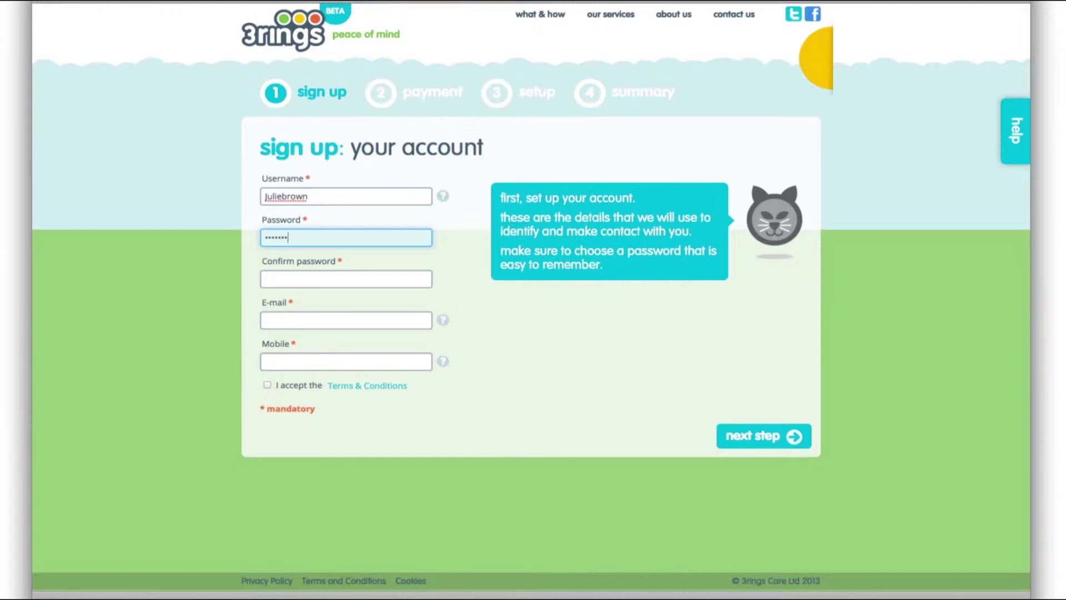
click(288, 279)
text(*******)
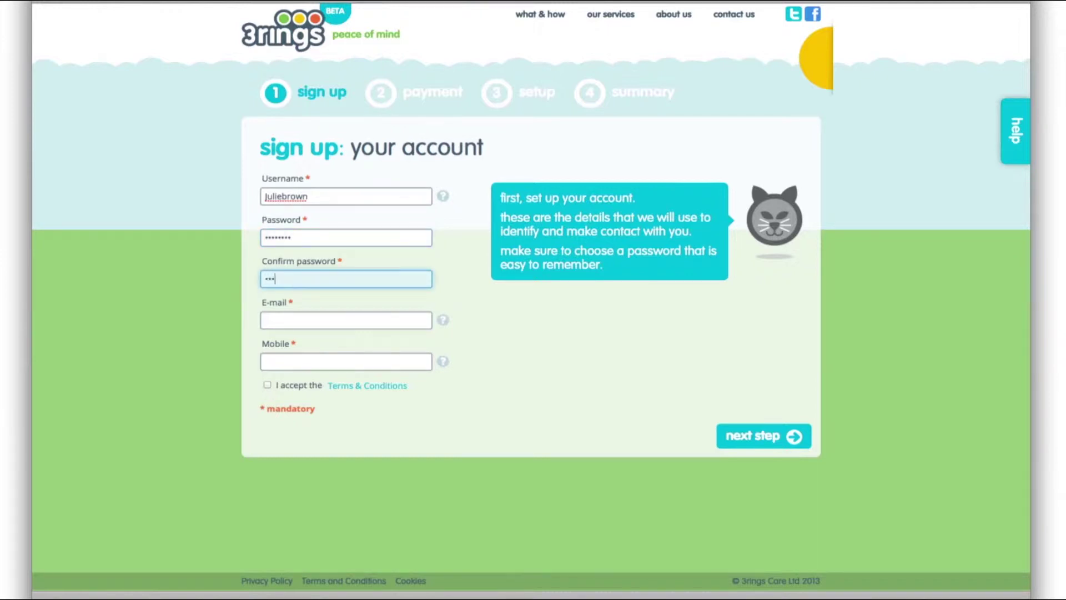
text(*)
Add the account e-mail address and mobile number, and accept the Terms & Conditions
click(291, 324)
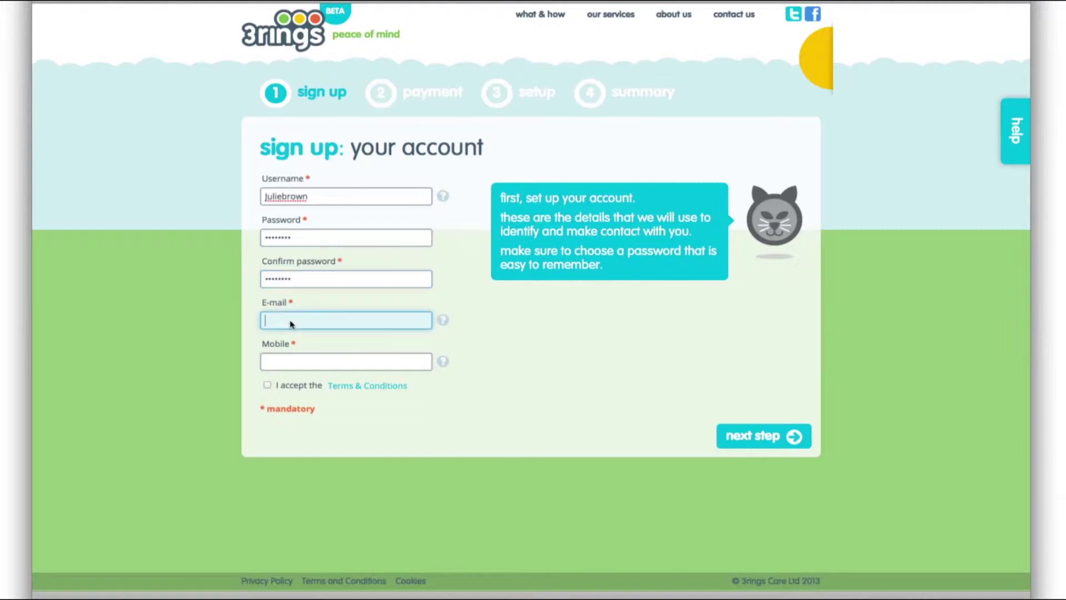
click(346, 362)
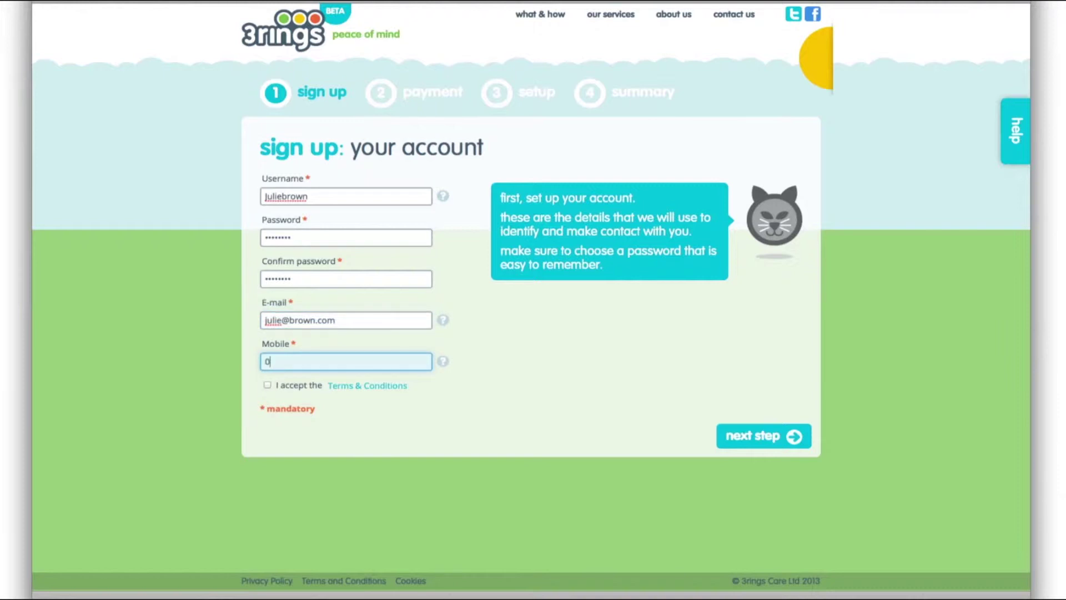
click(267, 385)
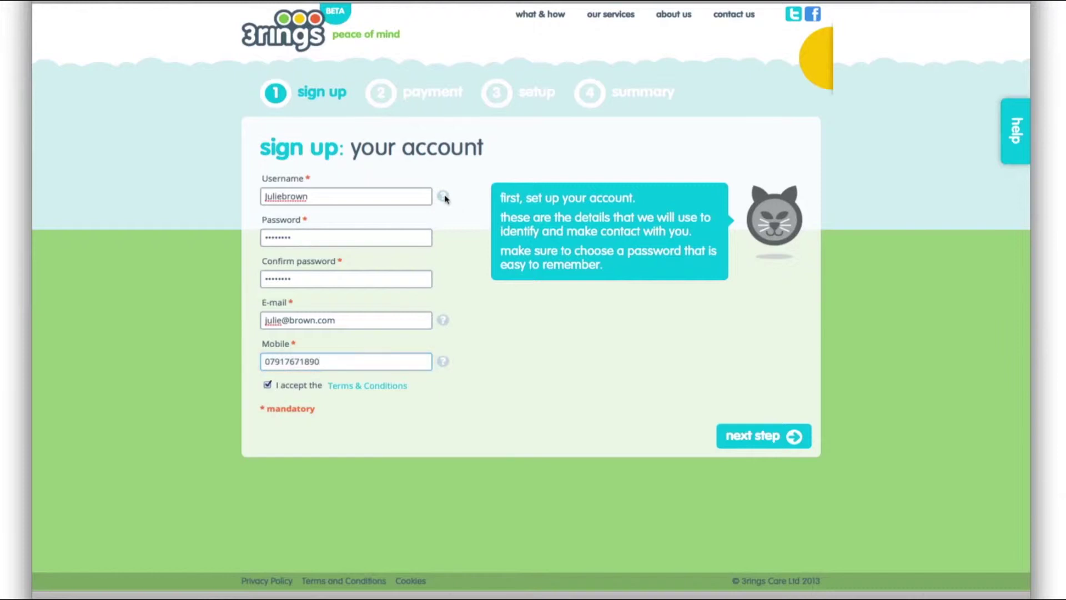
mouse_move(444, 199)
mouse_move(443, 322)
mouse_move(444, 364)
Enter the card details with expiry 05/2017 plus the promo-code text, and subscribe
click(766, 442)
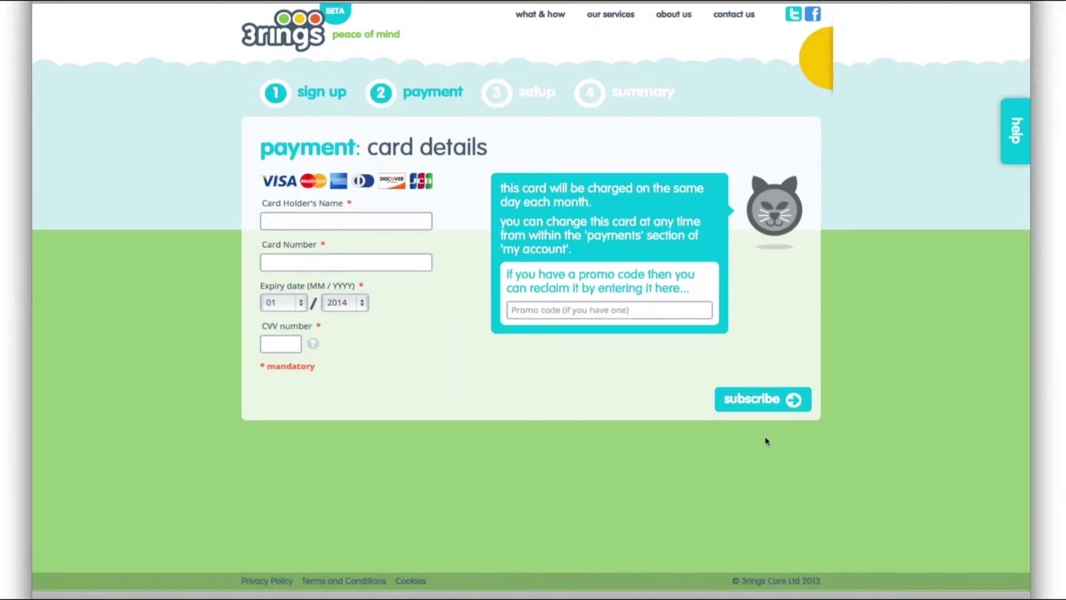
click(330, 222)
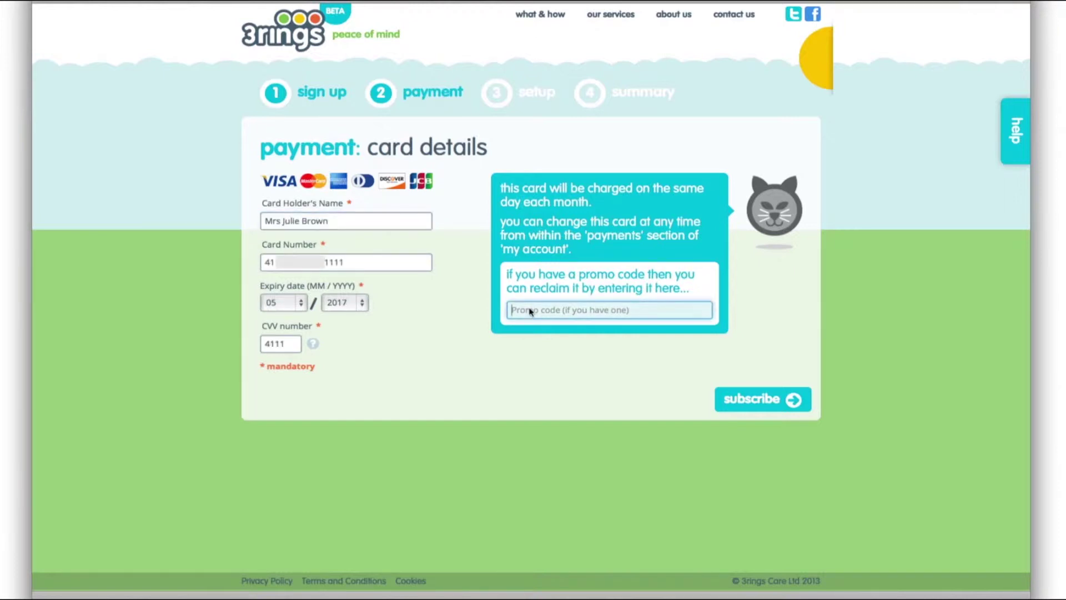
text(ENTER YO)
text(U PROMO CODE HERE IF YOU HAV)
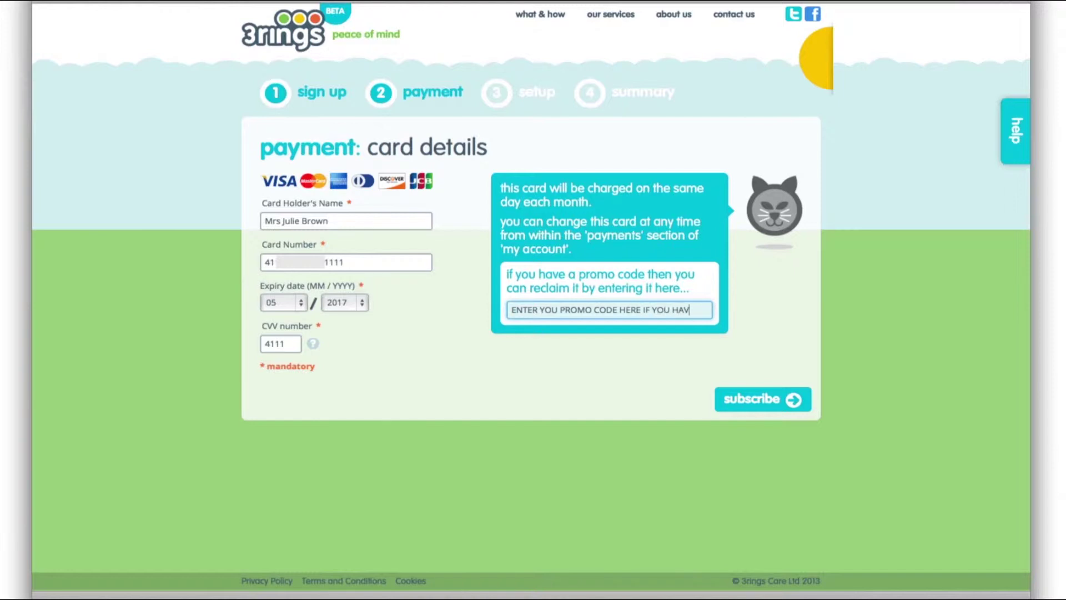
text(E ONE)
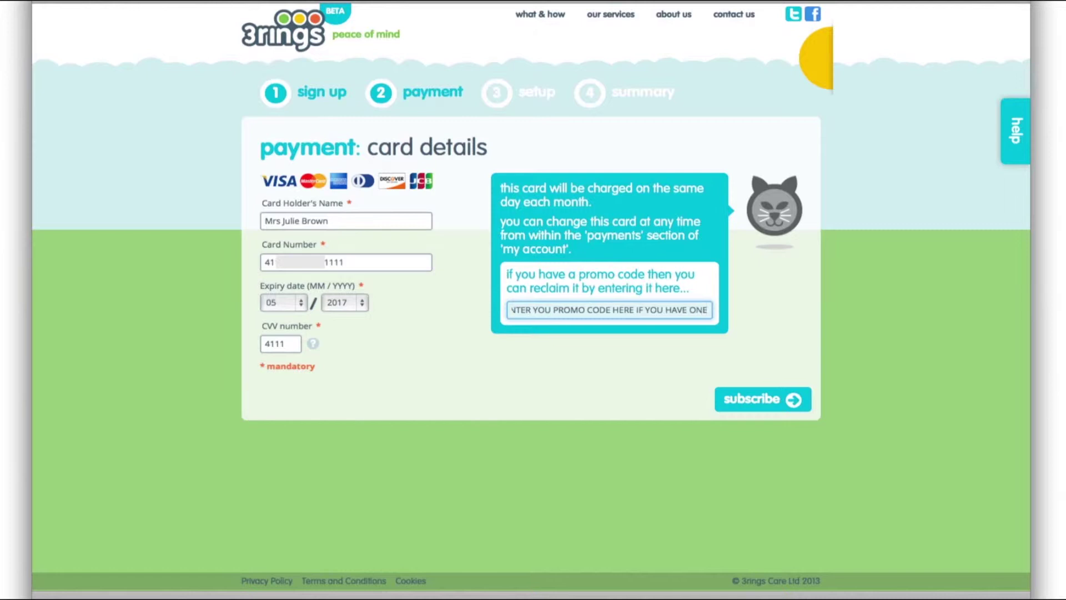
click(774, 406)
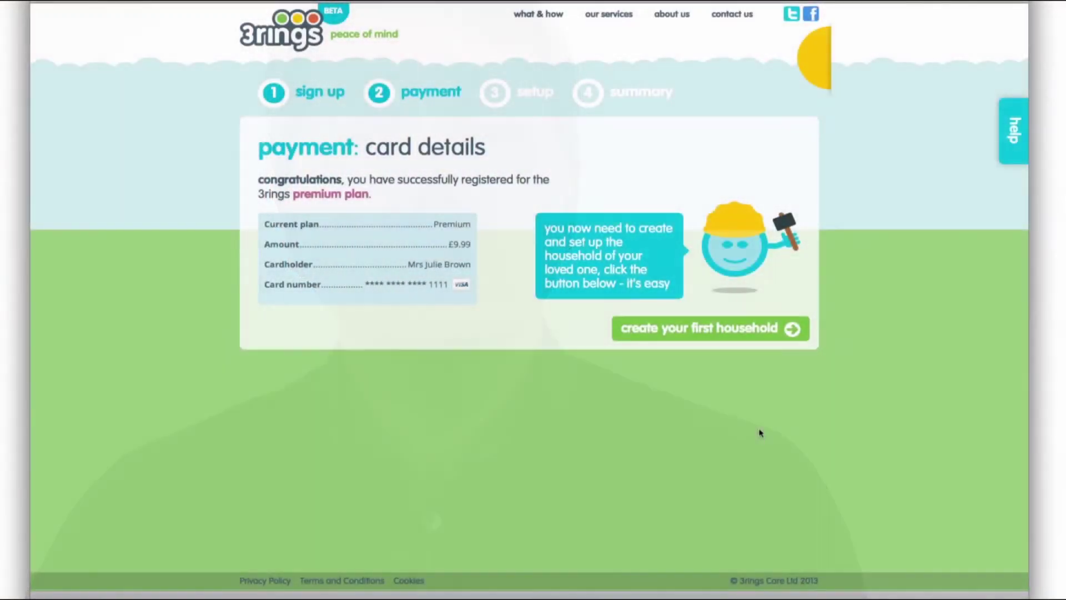
Create the household 'Mums House Chester' with its telephone number and continue to event setup
click(716, 329)
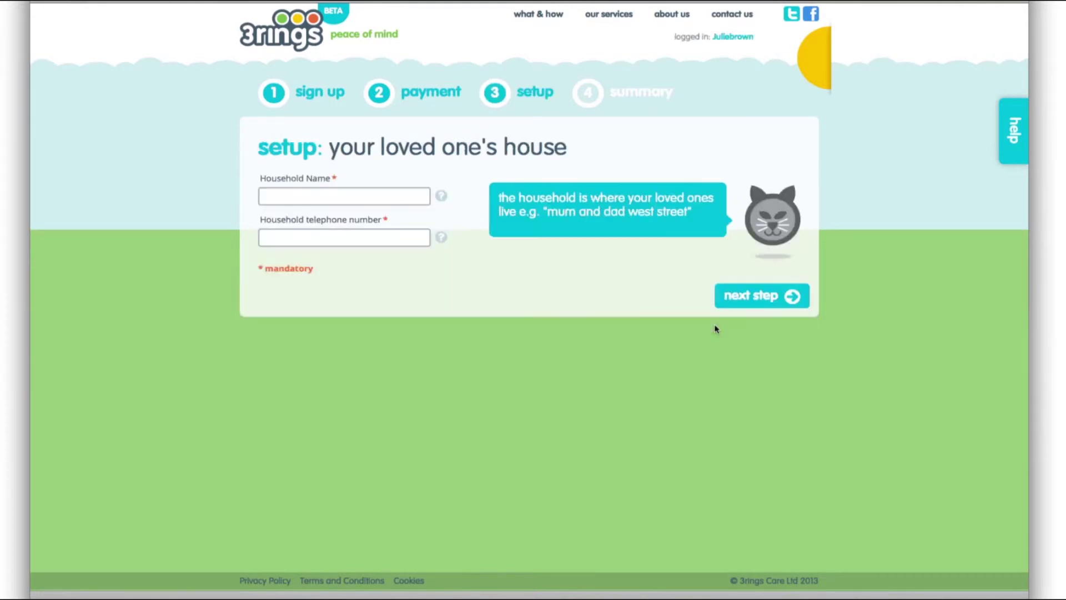
click(312, 200)
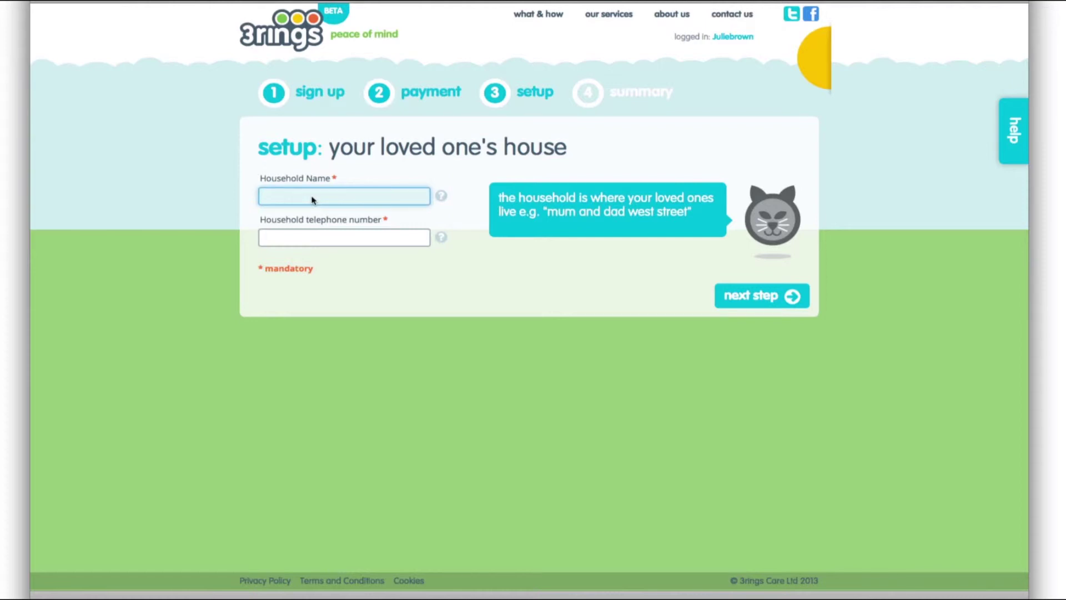
text(Mums House Chester)
click(306, 240)
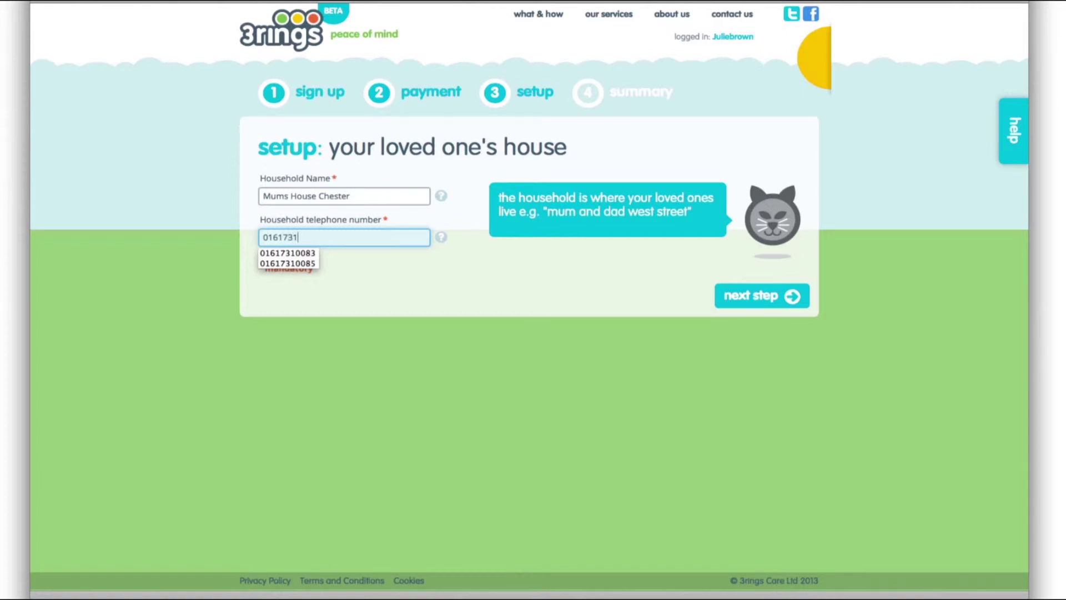
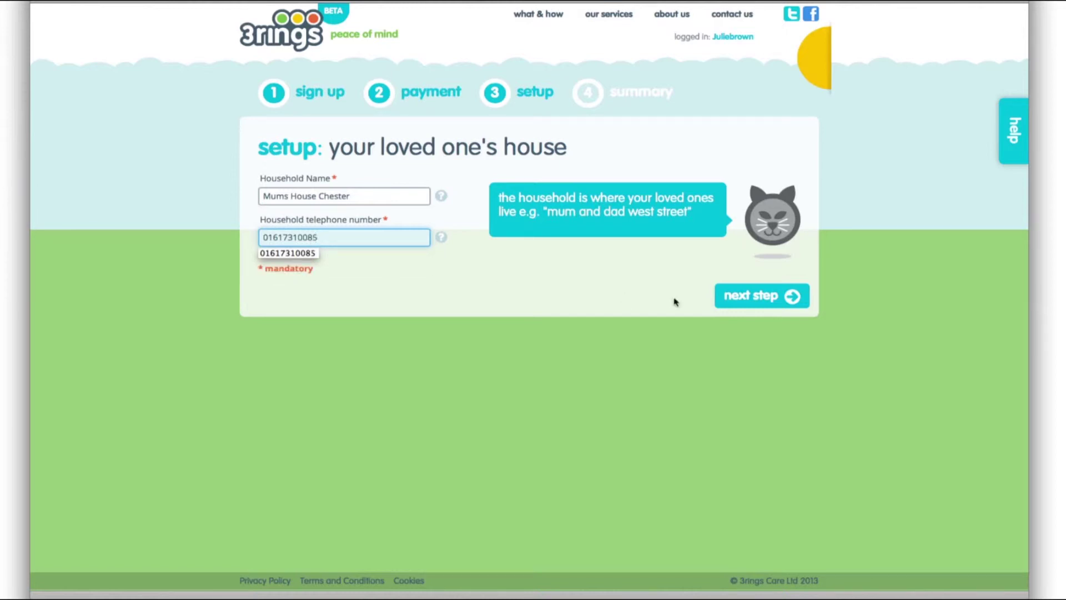
click(738, 298)
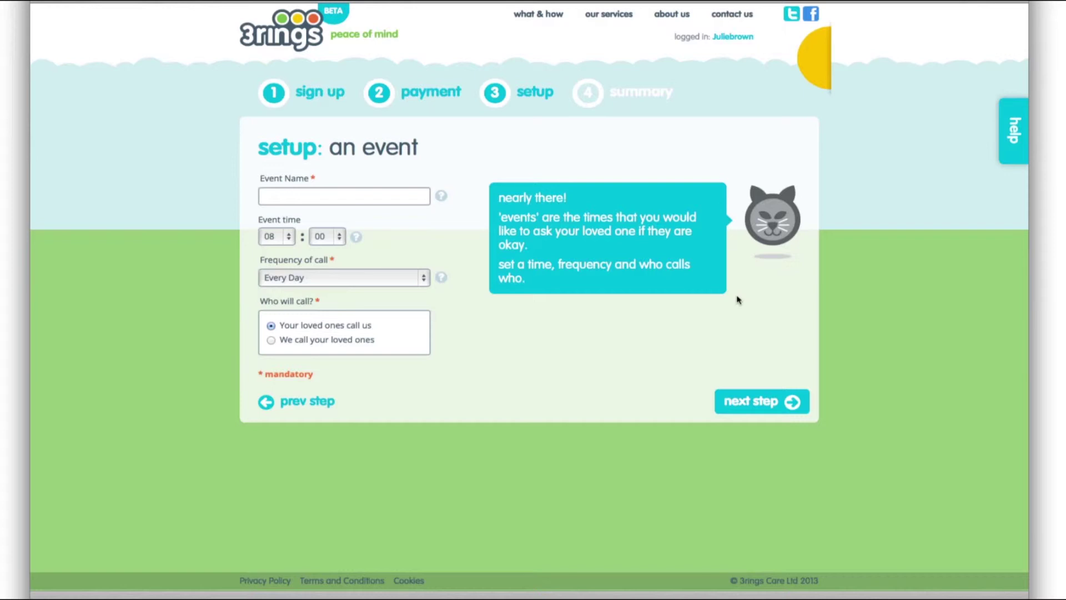
Name the event 'Mums Morning Call'
click(306, 199)
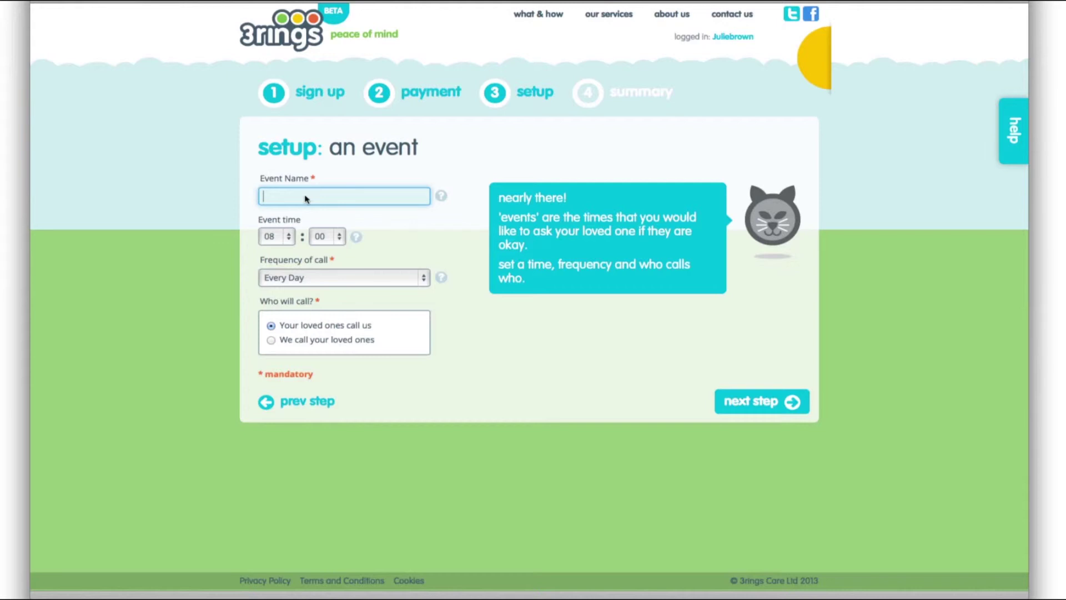
text(Mums)
key(Delete)
text(Morning Call)
Schedule the event for 09:00 every day, with 3rings calling the loved ones
click(289, 240)
click(290, 268)
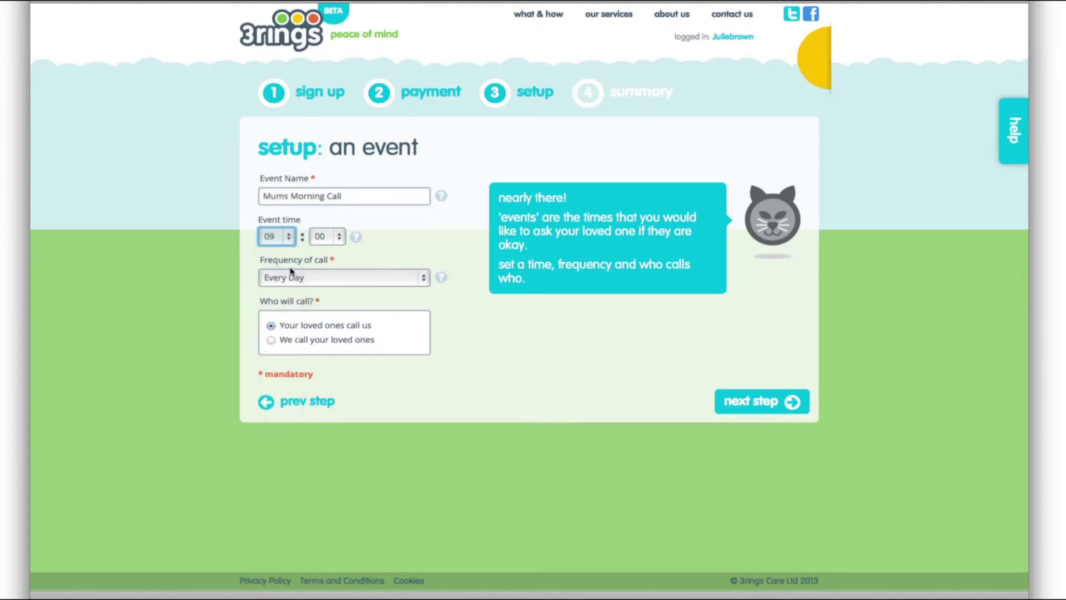
click(424, 281)
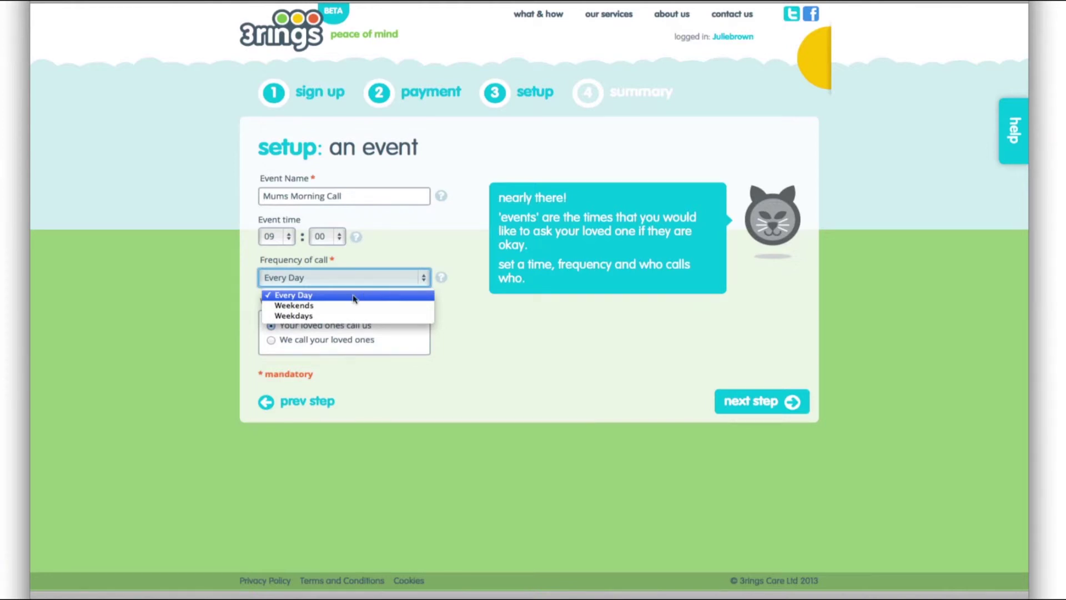
click(353, 299)
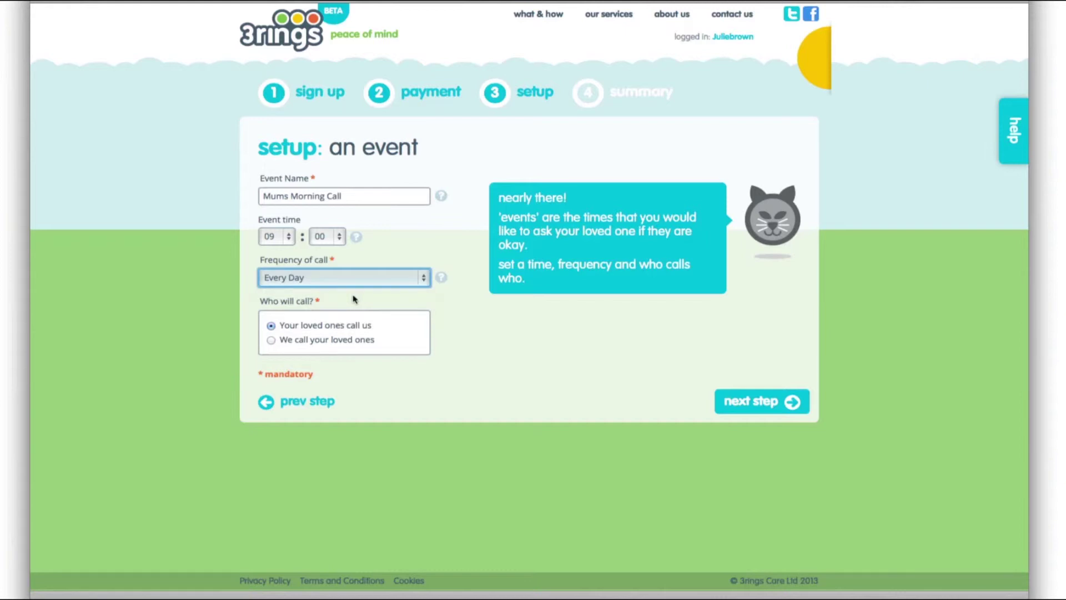
click(270, 340)
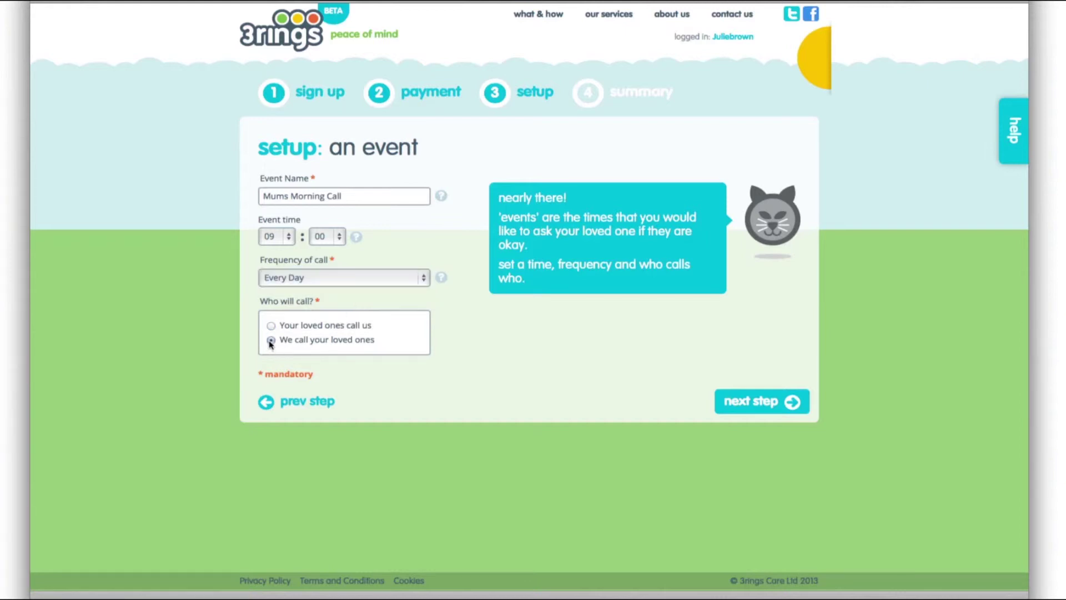